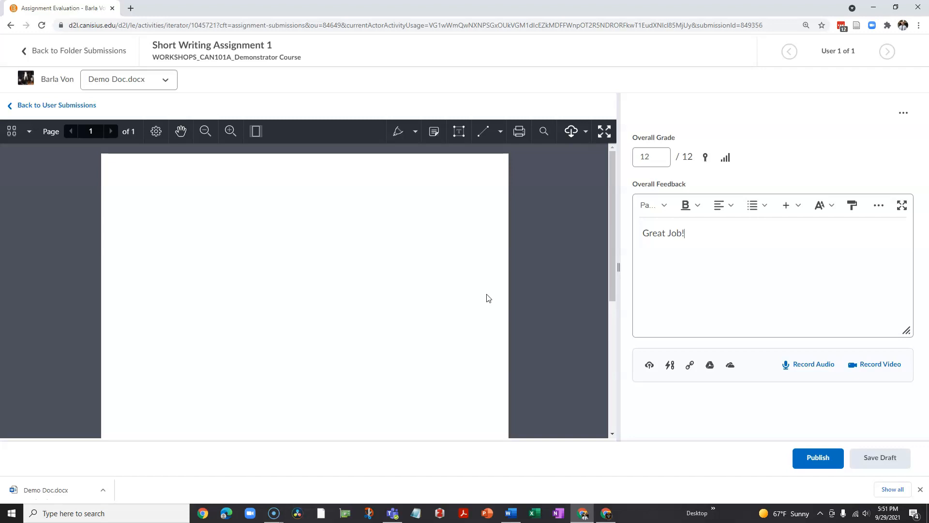
Publish the grade of 12 and the feedback "Great Job!" for the student's Short Writing Assignment 1 submission.
click(816, 458)
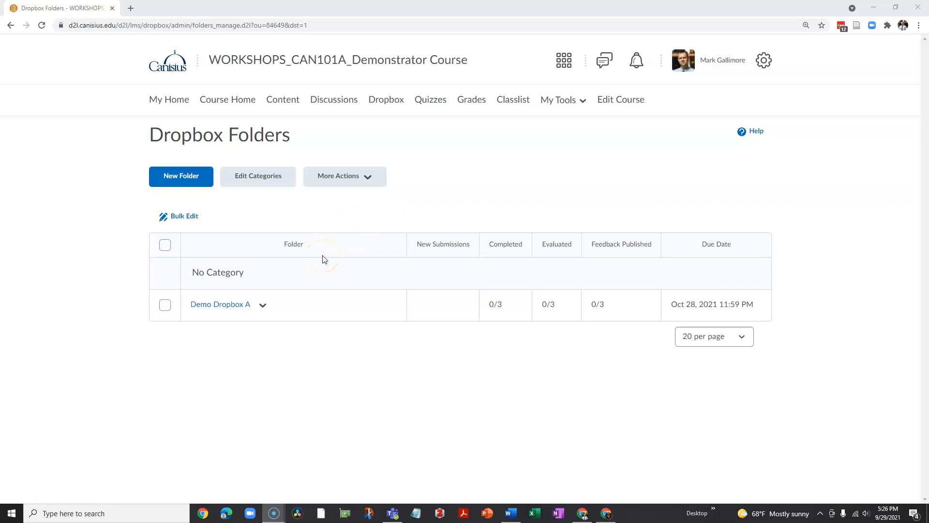
Edit the Demo Dropbox A folder to be graded out of 12 points in the gradebook, and save and close it.
click(263, 307)
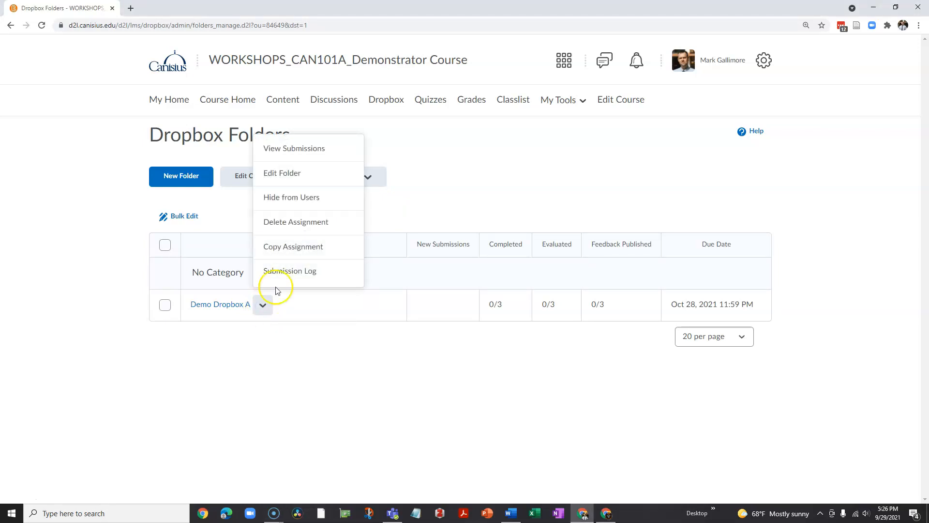
click(314, 177)
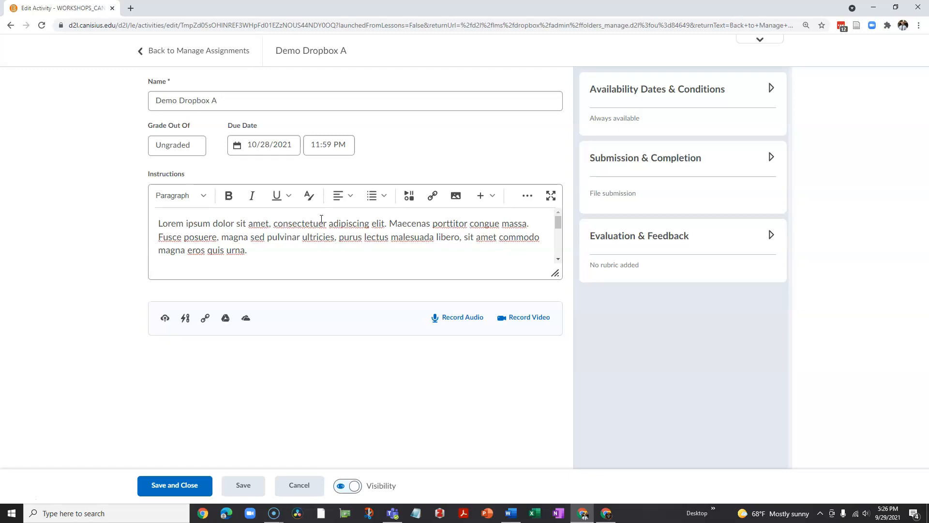
click(235, 146)
click(182, 145)
click(177, 148)
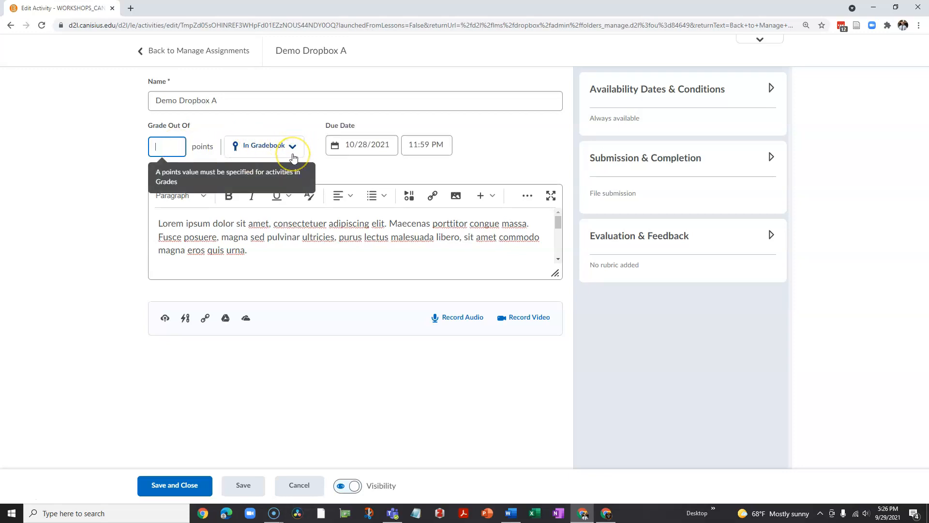
click(169, 148)
click(124, 151)
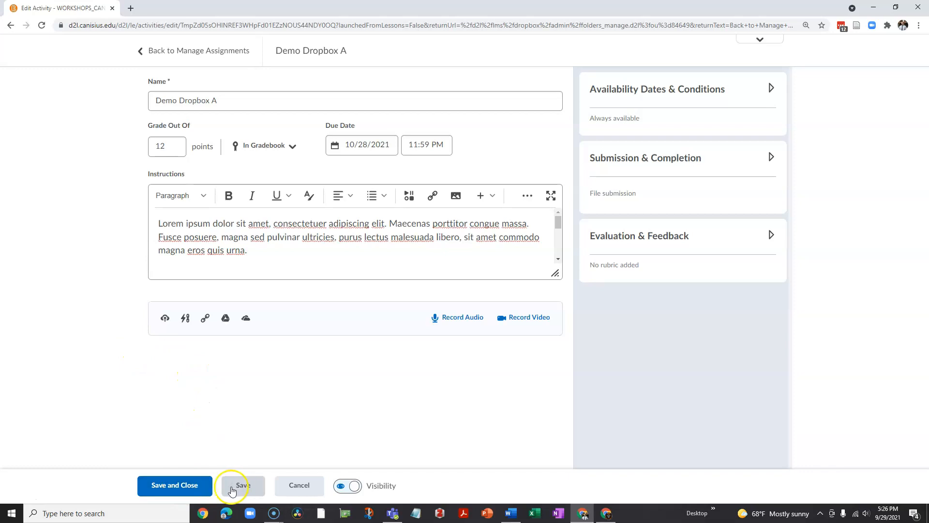
click(170, 490)
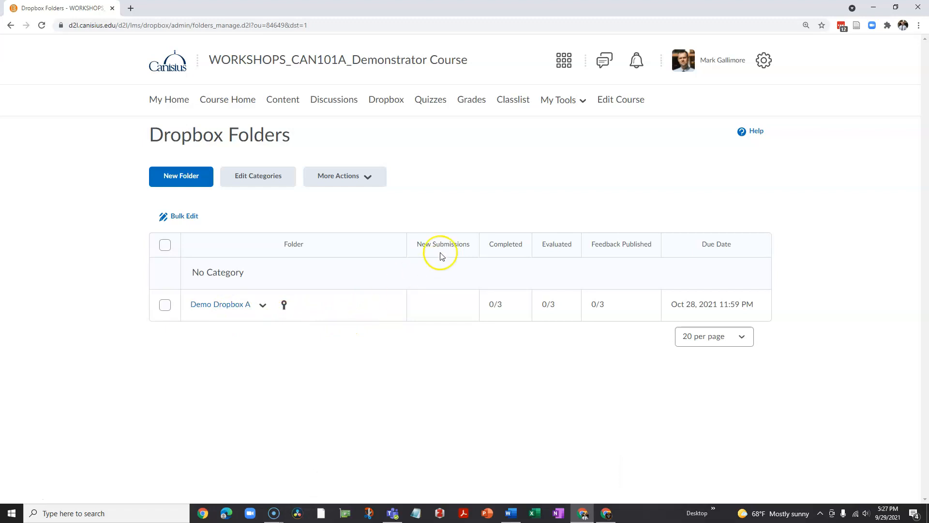
Check the gradebook for the Demo Dropbox A column and reopen that dropbox folder for editing.
click(471, 99)
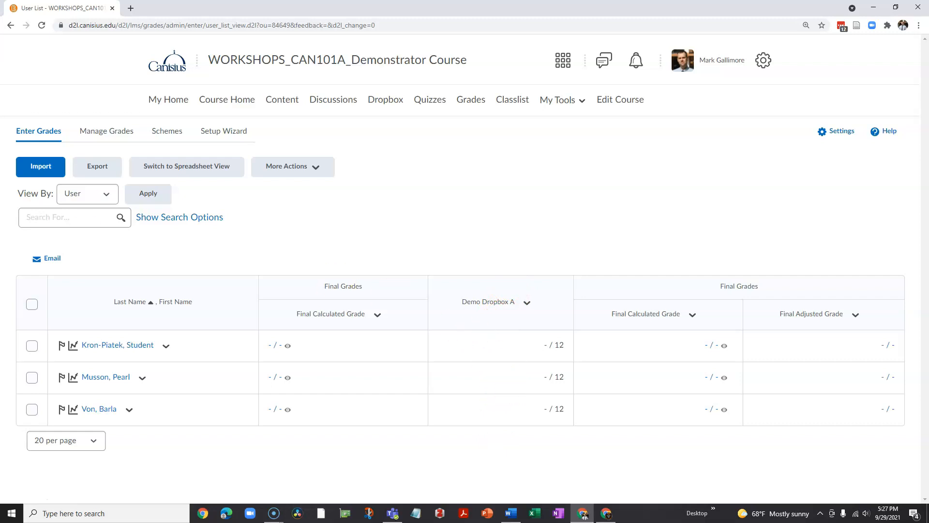
click(385, 101)
click(262, 305)
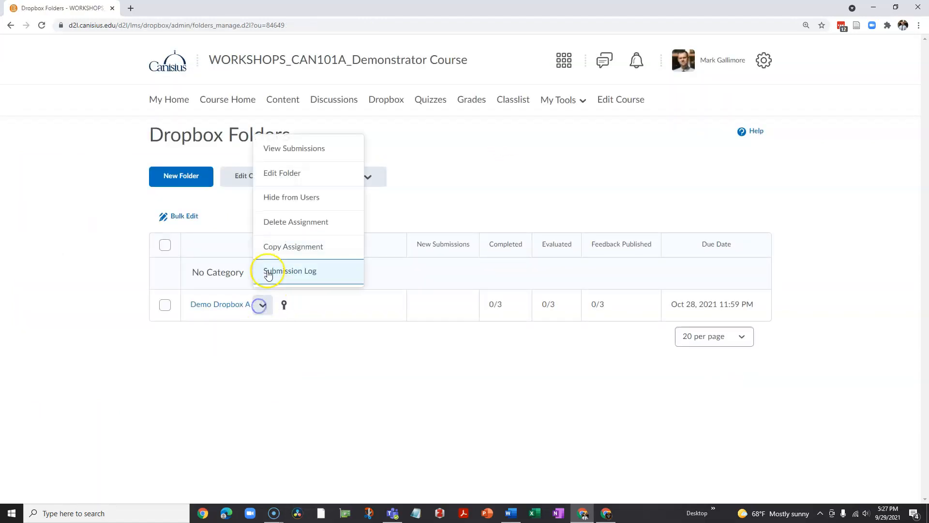
click(267, 178)
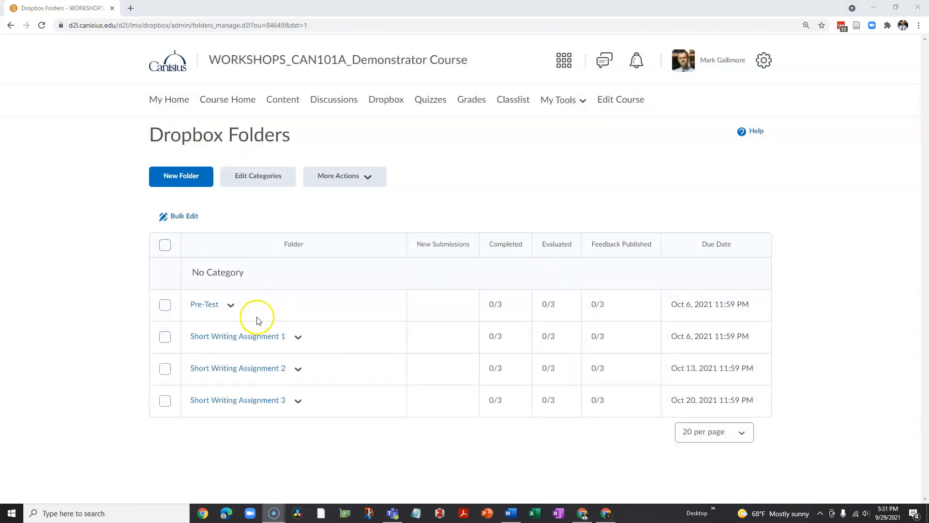
Open the Pre-Test dropbox folder for editing and set its grade out of 8 points.
click(232, 305)
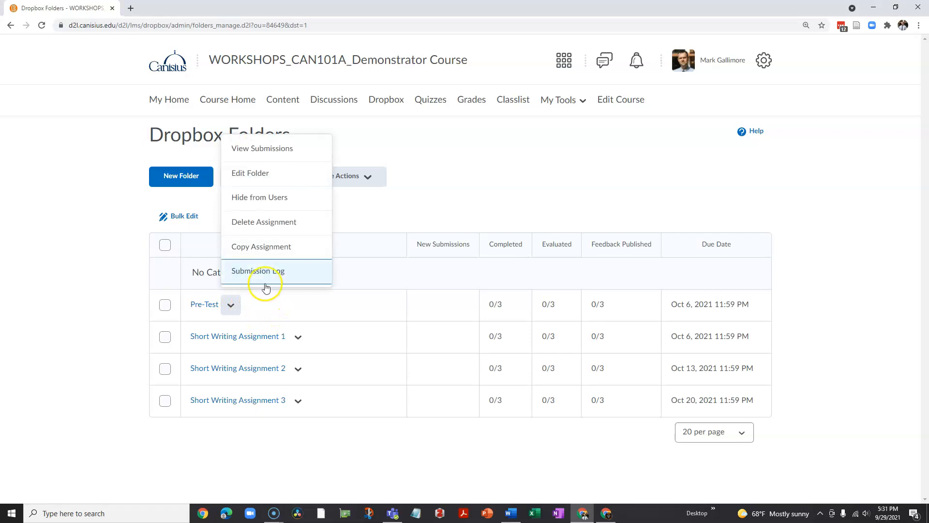
click(250, 178)
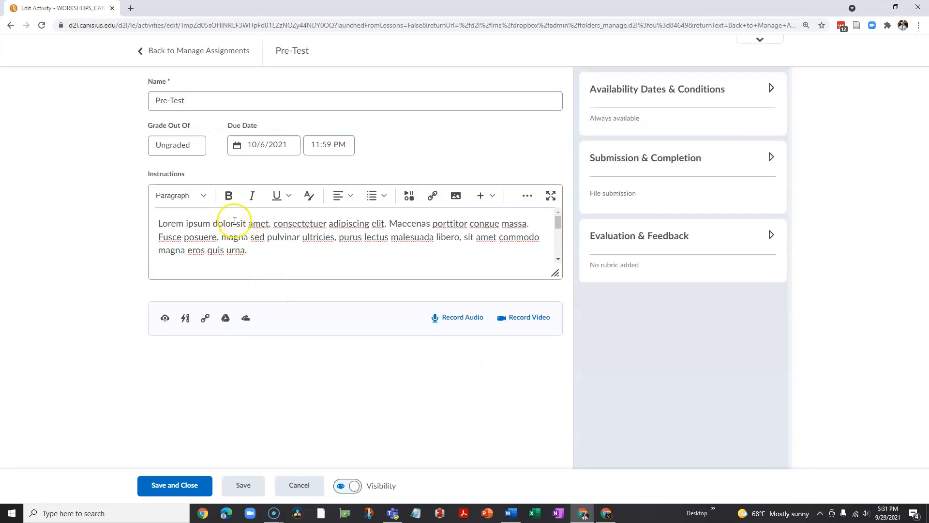
click(168, 146)
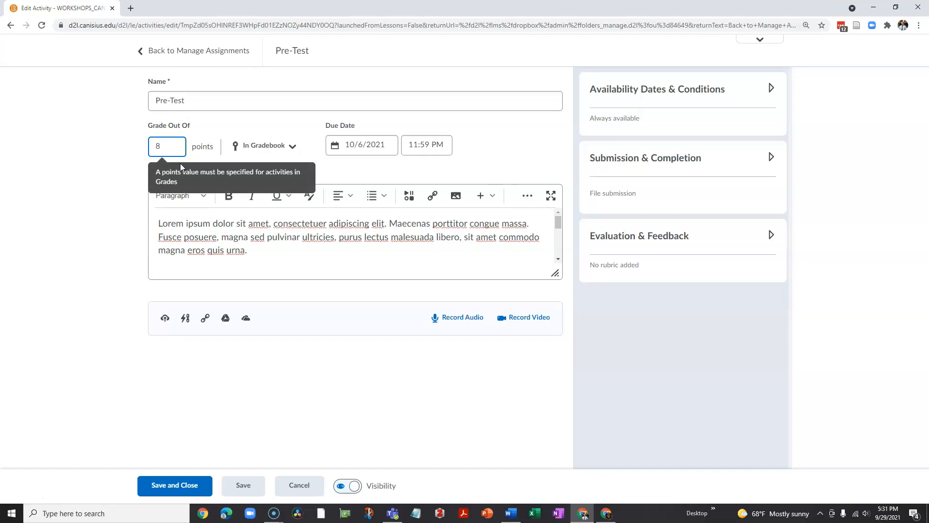
click(121, 159)
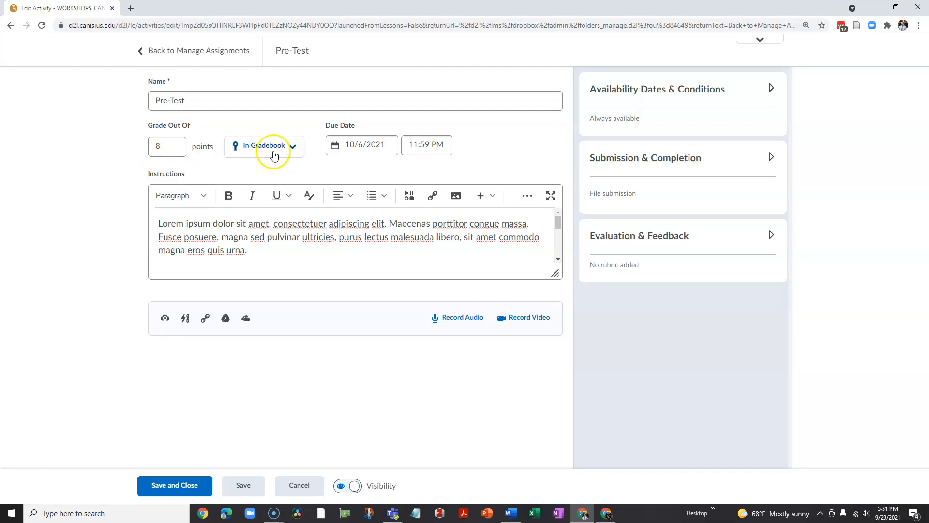
Set the Pre-Test folder's grade to Not in Gradebook, and save and close the folder.
click(293, 148)
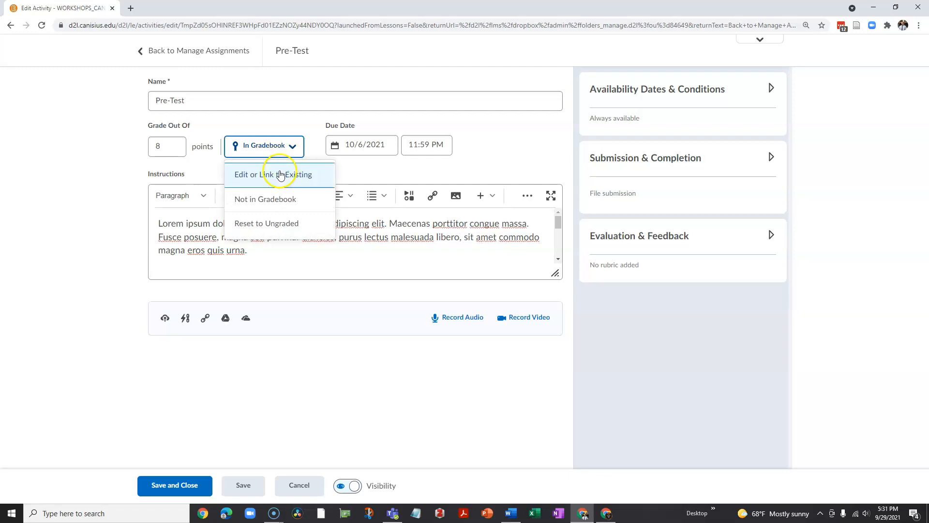
click(269, 203)
click(140, 190)
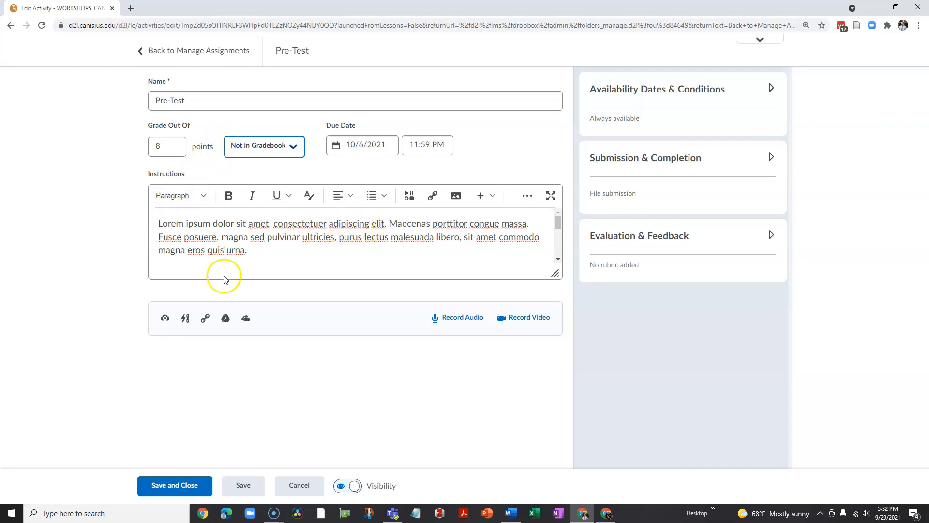
click(165, 147)
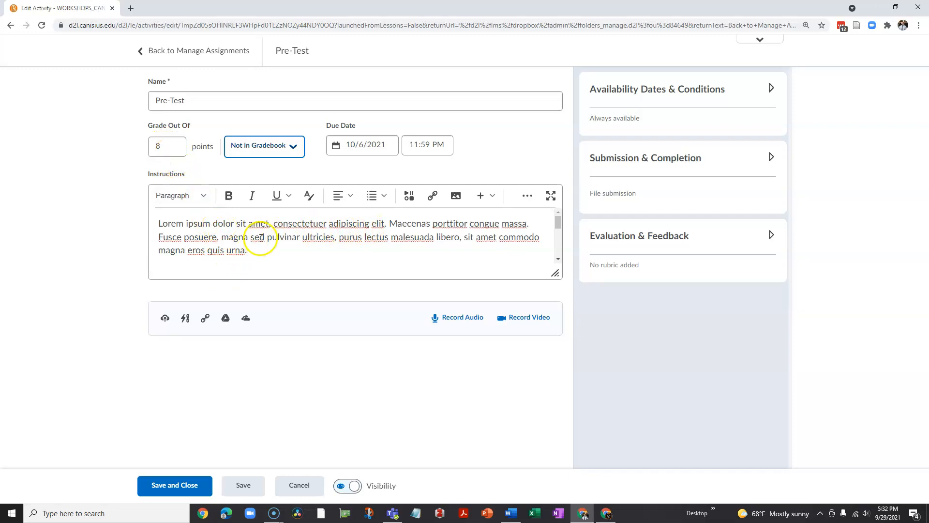
click(185, 483)
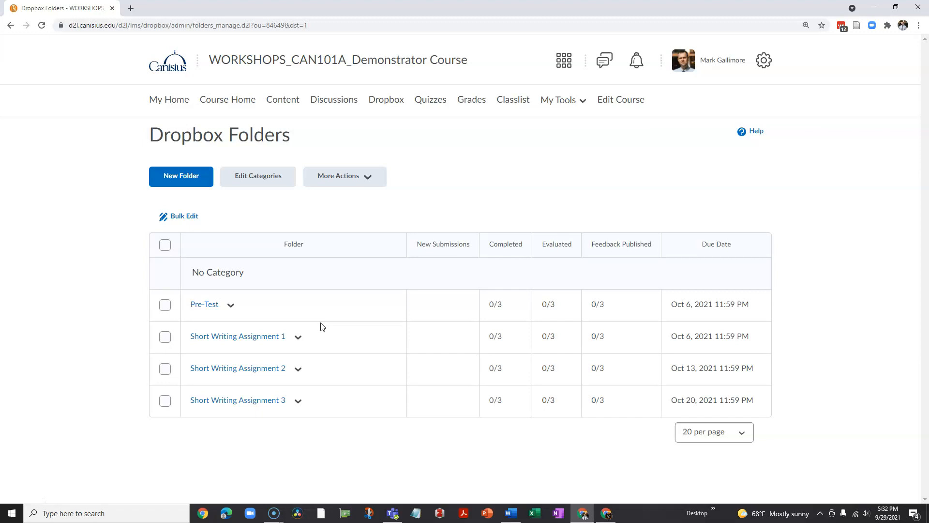
Review the course's existing grade items in the grade management list and return to the dropbox folders.
click(476, 100)
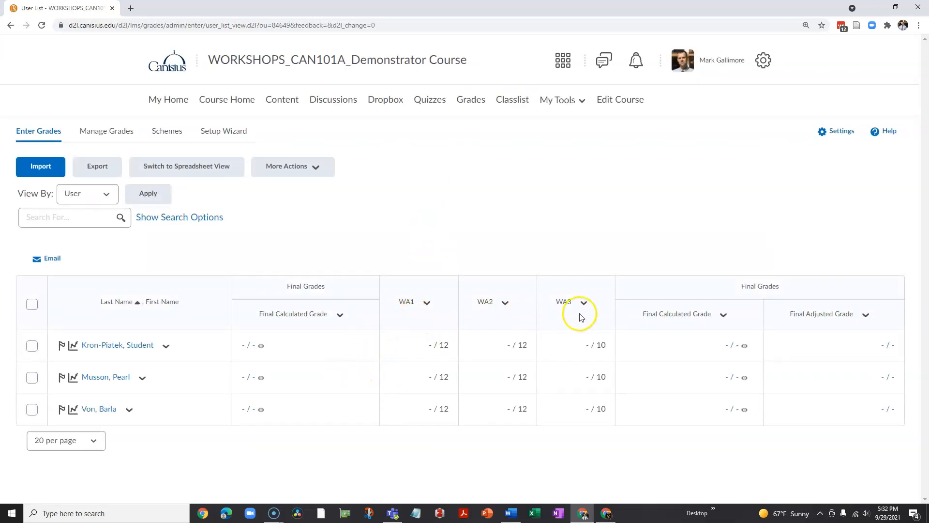
click(99, 129)
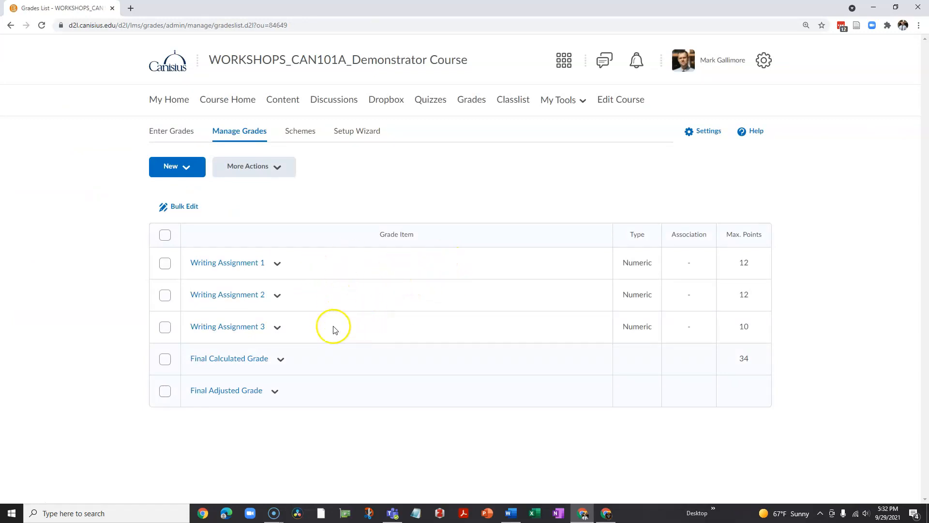
click(386, 100)
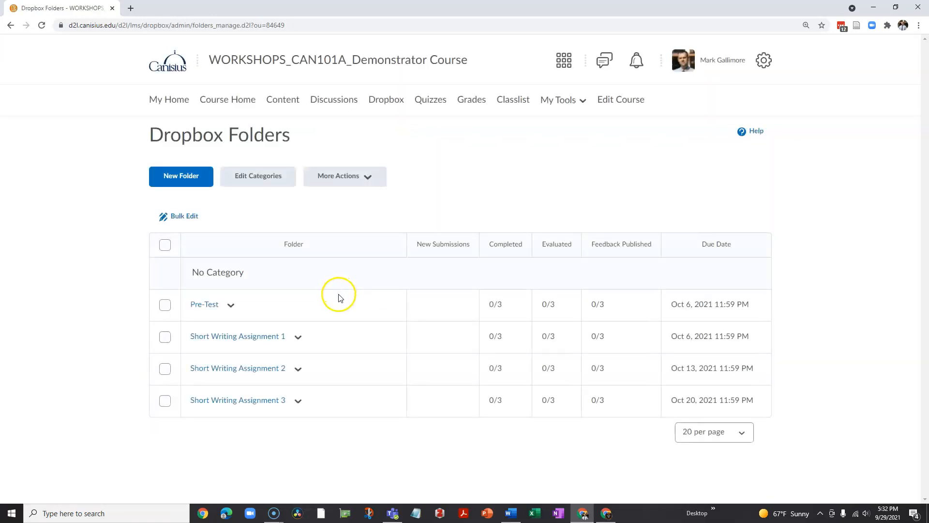
Open the Short Writing Assignment 1 folder for editing and set its grade out of 12 points.
click(298, 337)
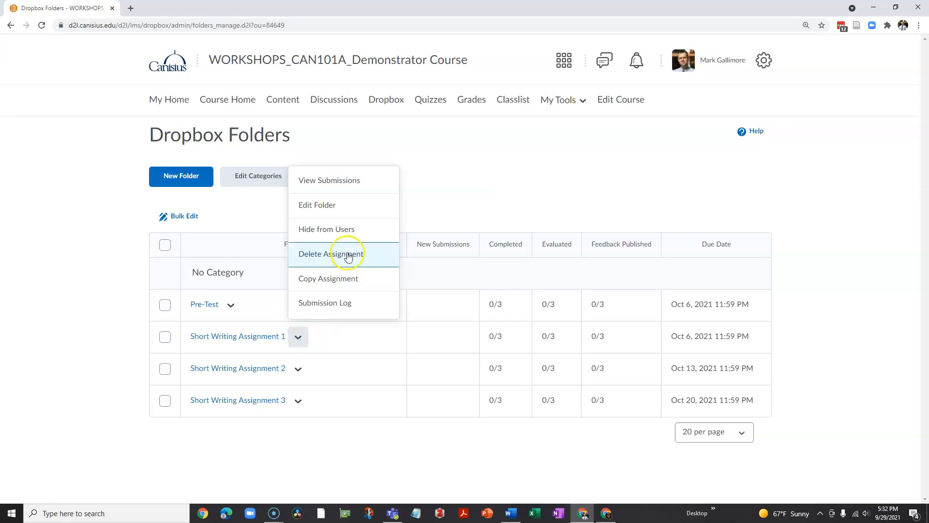
click(324, 207)
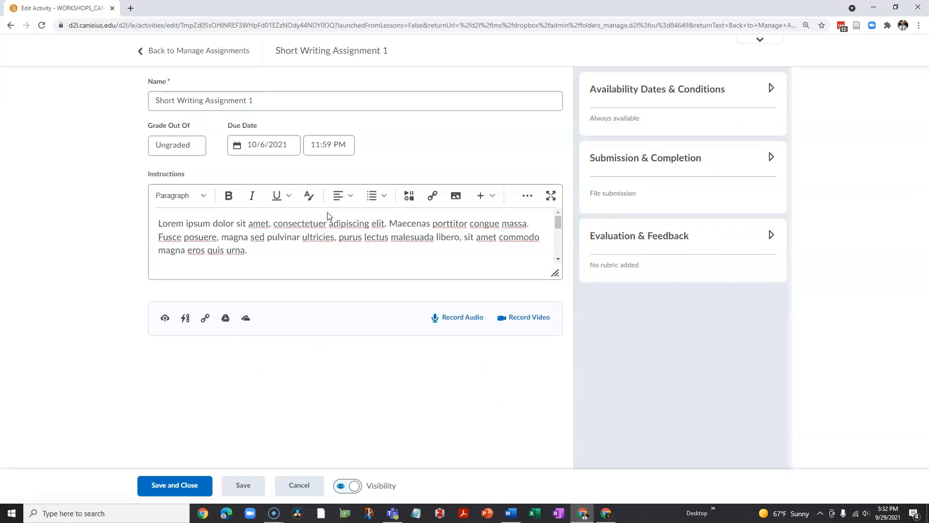
click(174, 146)
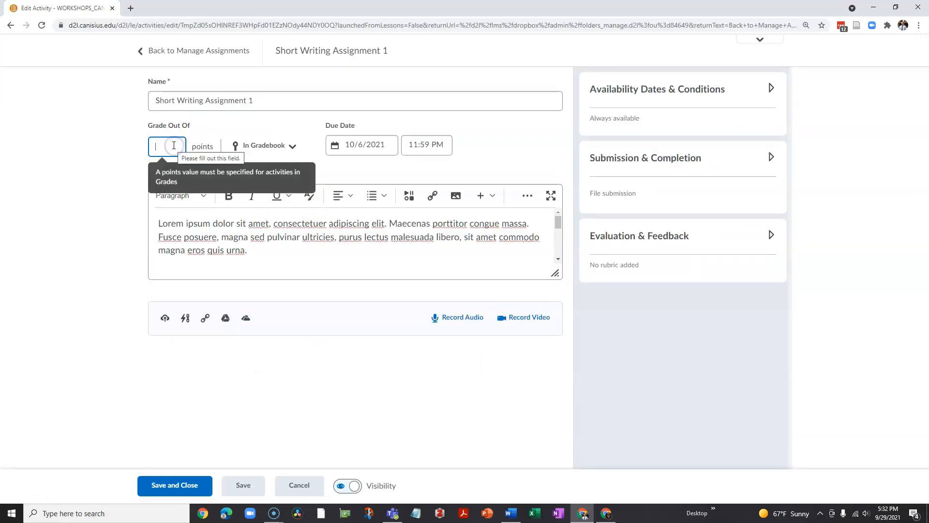
text(12)
click(87, 143)
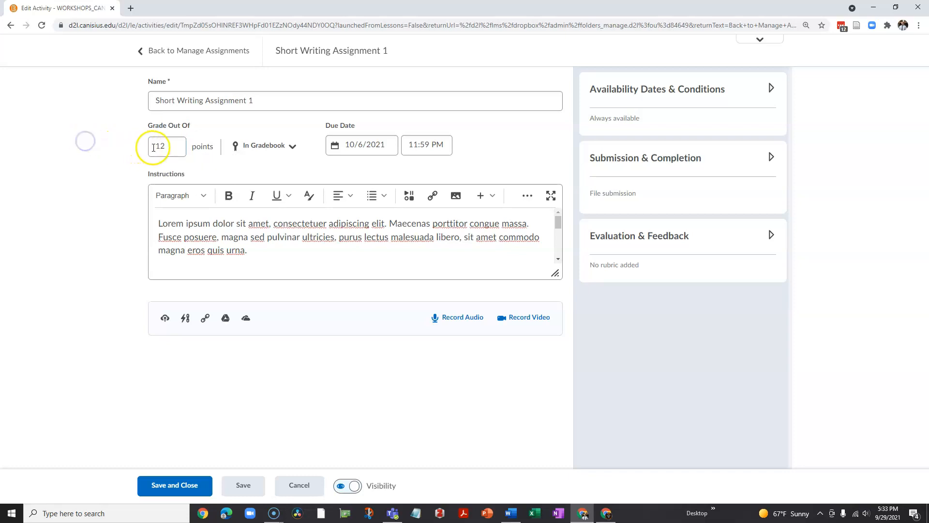
Link Short Writing Assignment 1 to the existing grade item Writing Assignment 1, and save and close the folder.
click(293, 148)
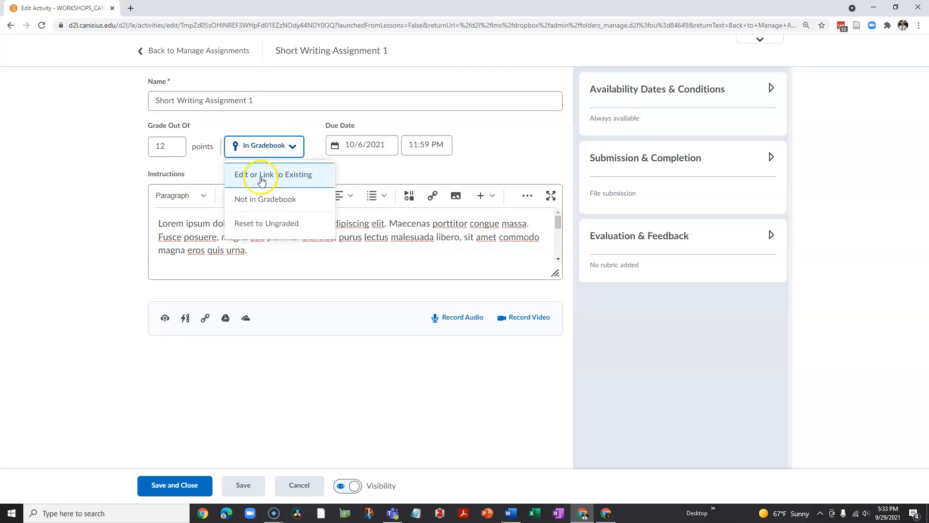
click(298, 179)
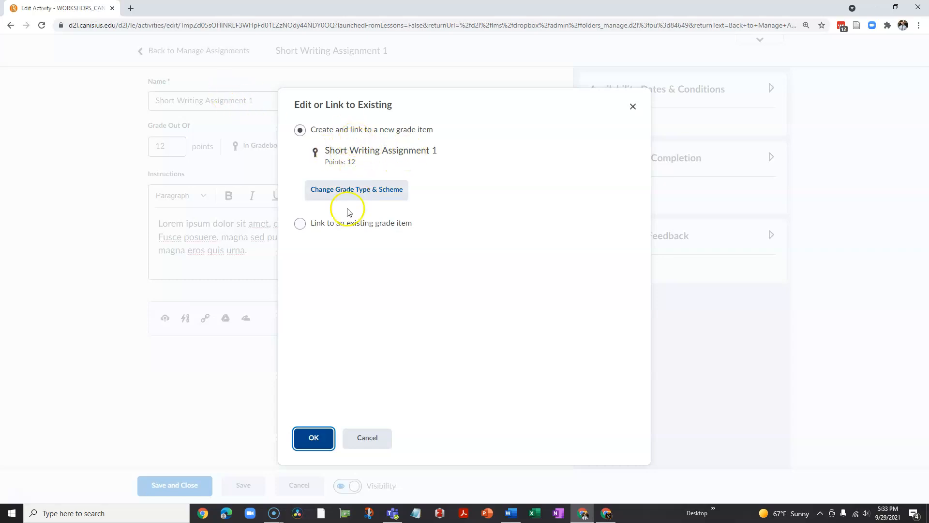
click(300, 224)
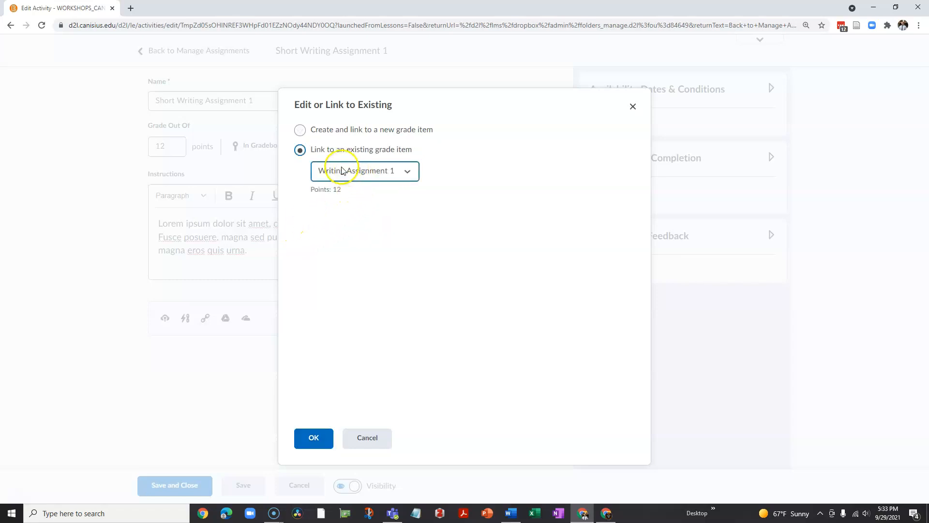
click(409, 171)
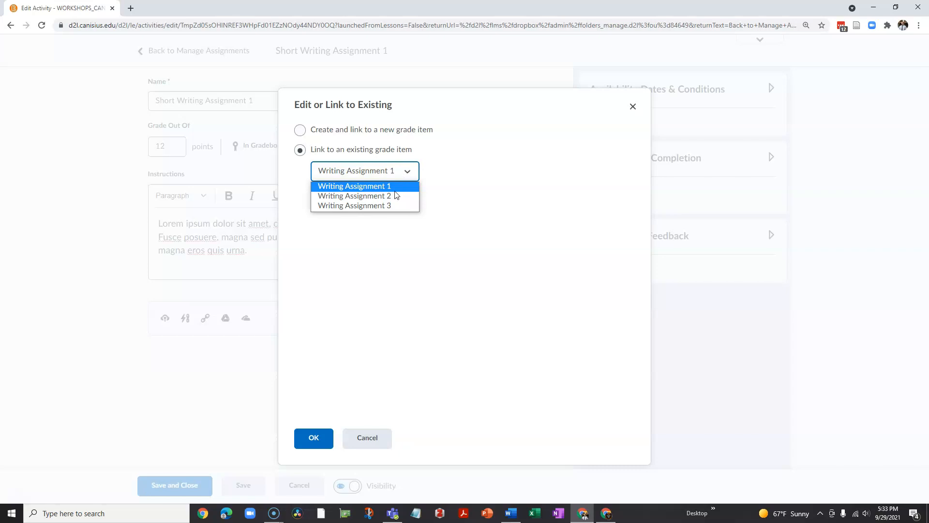
click(348, 187)
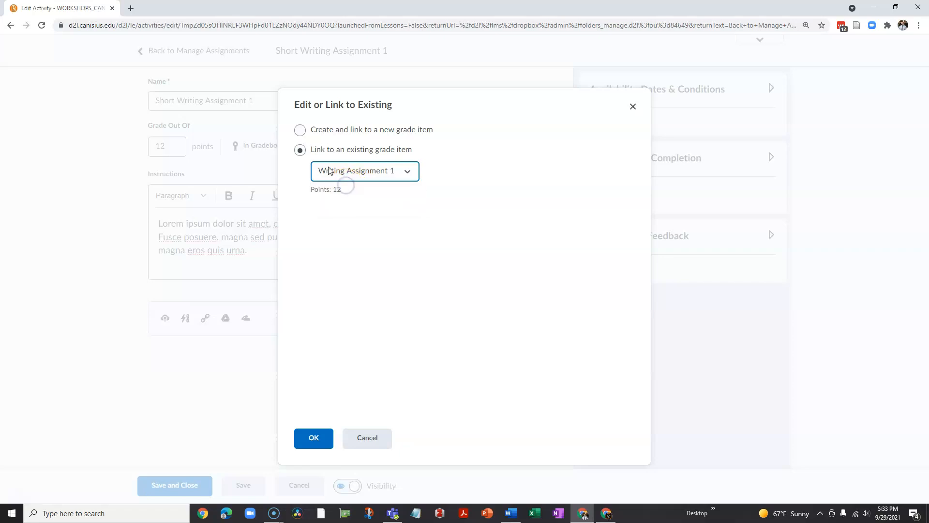
click(312, 438)
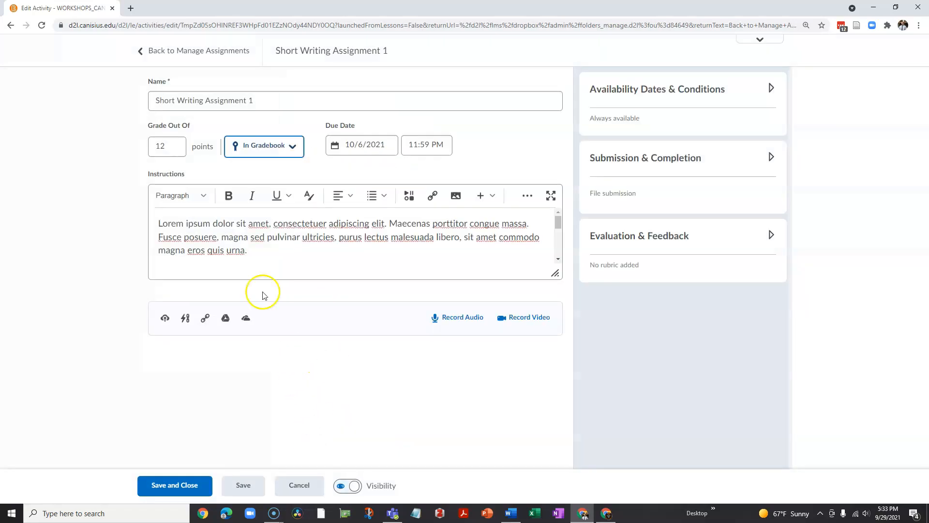
click(180, 484)
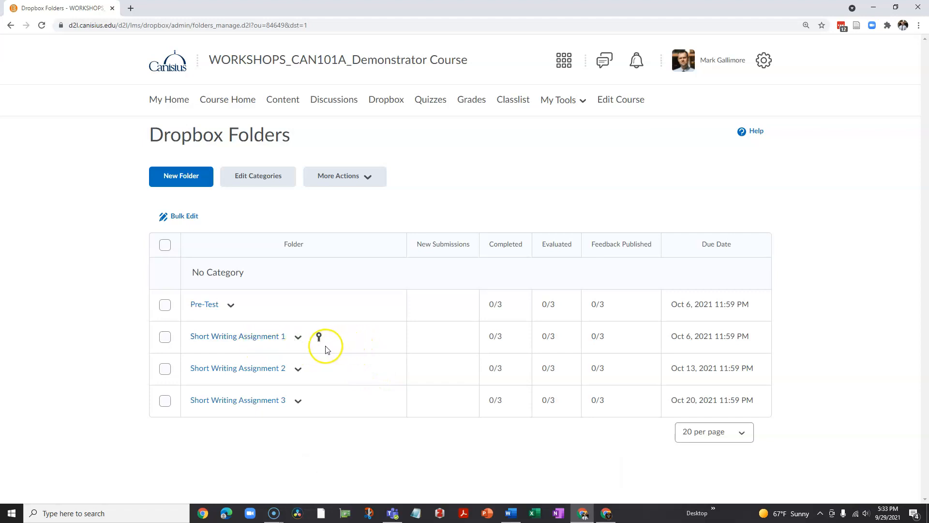
Examine the dropbox association details of the Writing Assignment 1 grade item in the grade management list.
mouse_move(319, 342)
click(471, 99)
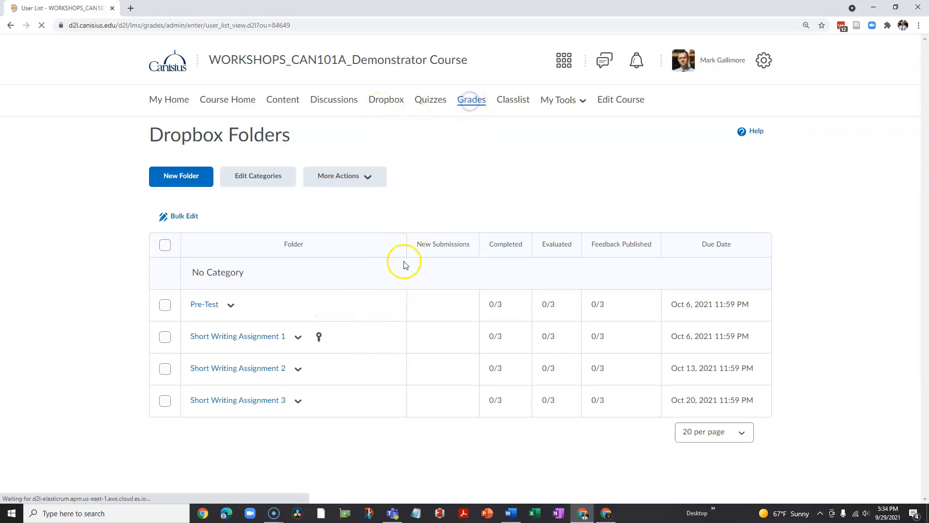
click(108, 134)
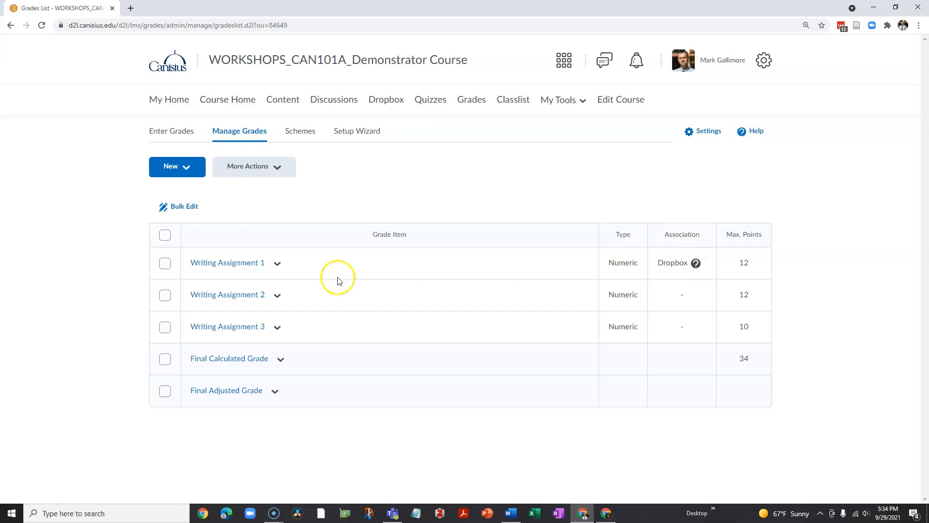
click(697, 265)
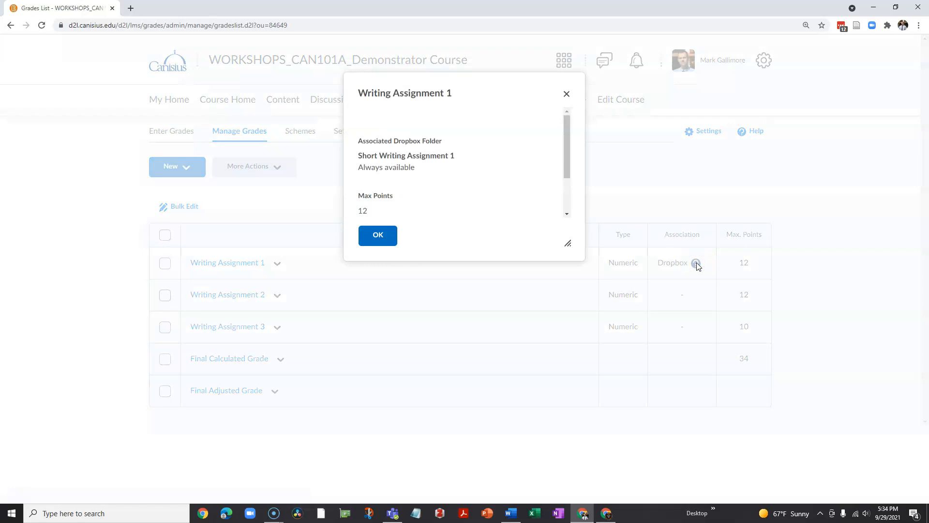
scroll(433, 165, down, 2)
scroll(433, 166, up, 2)
click(409, 157)
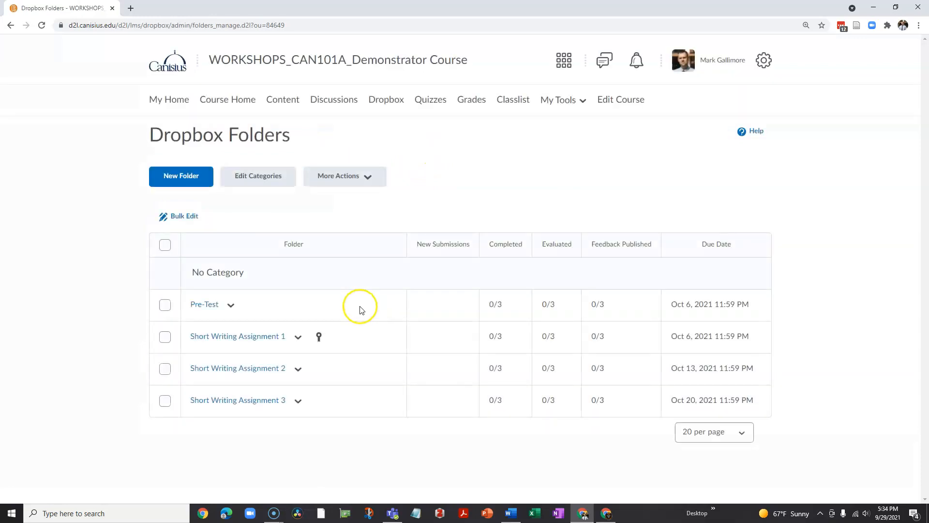